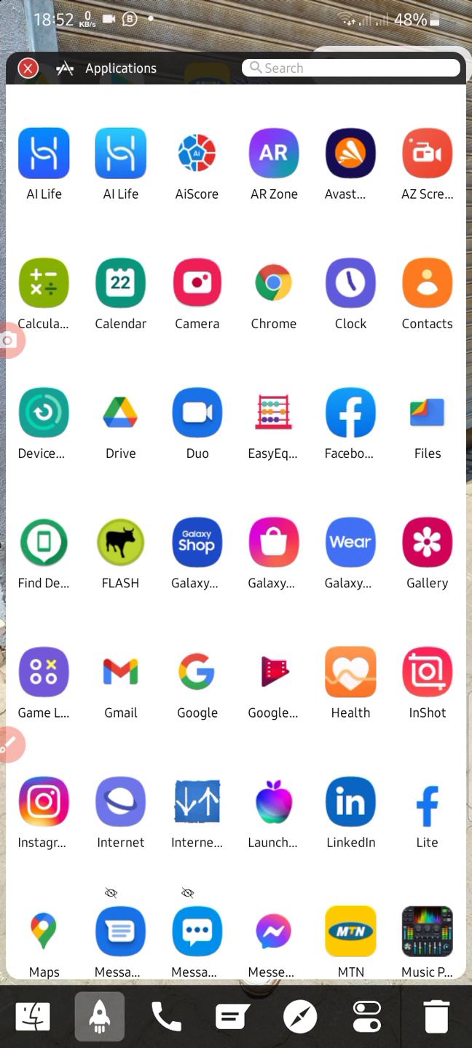
scroll(236, 524, down, 5)
scroll(236, 524, down, 3)
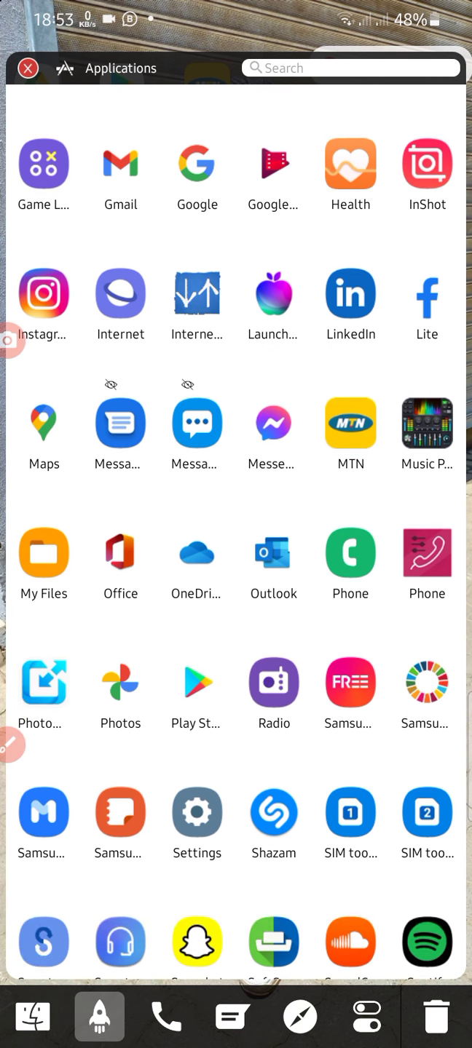
scroll(236, 525, down, 3)
scroll(236, 524, down, 3)
scroll(236, 524, down, 2)
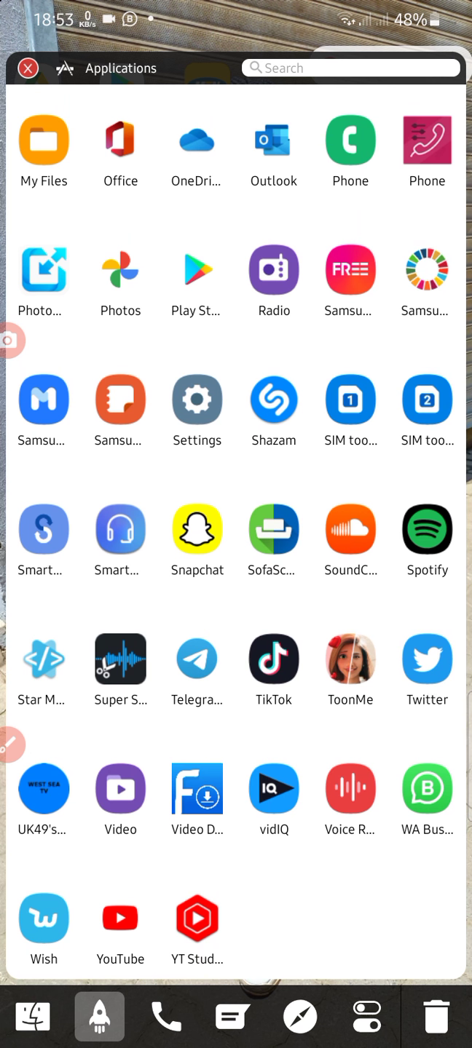
Circle the UK49's app icon with the screen pen, draw an arrow to it, then clear it.
click(12, 744)
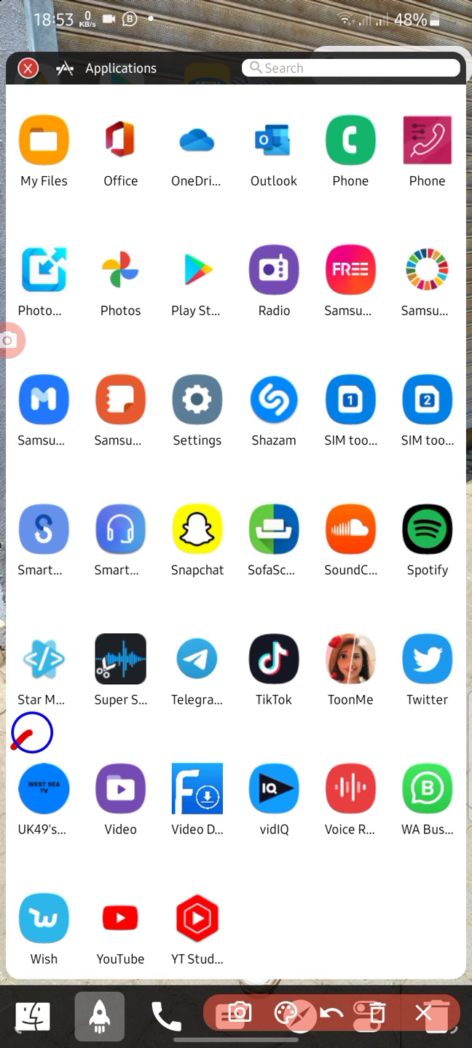
drag(31, 734, 32, 741)
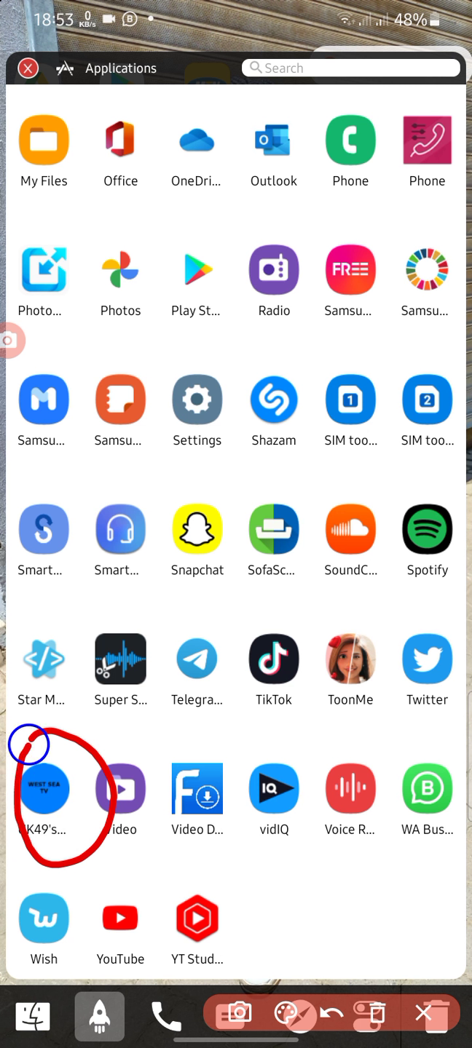
drag(396, 508, 123, 782)
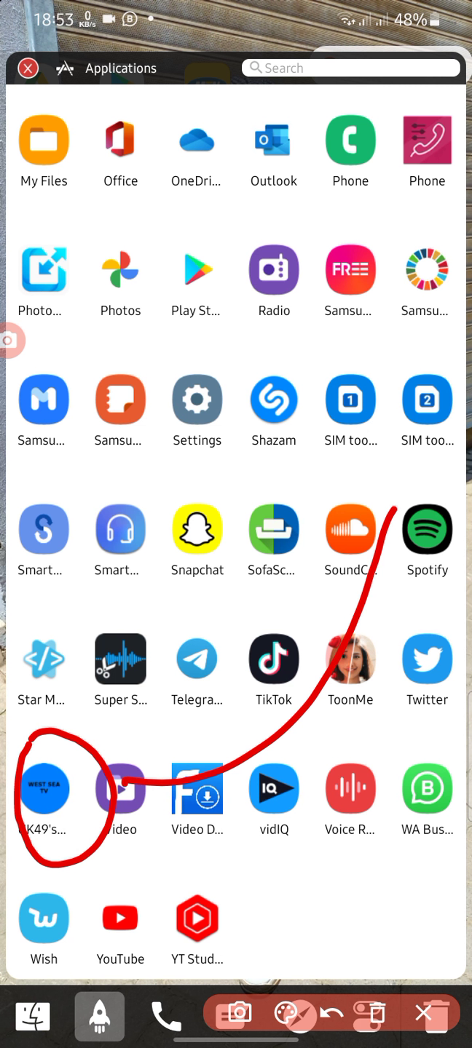
mouse_move(191, 735)
mouse_down()
mouse_move(149, 802)
mouse_move(230, 831)
mouse_up()
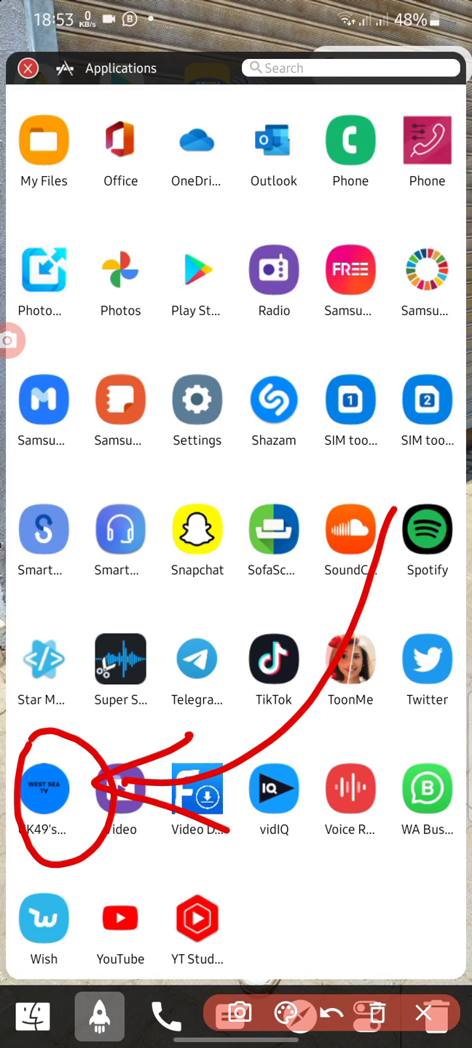
click(439, 1016)
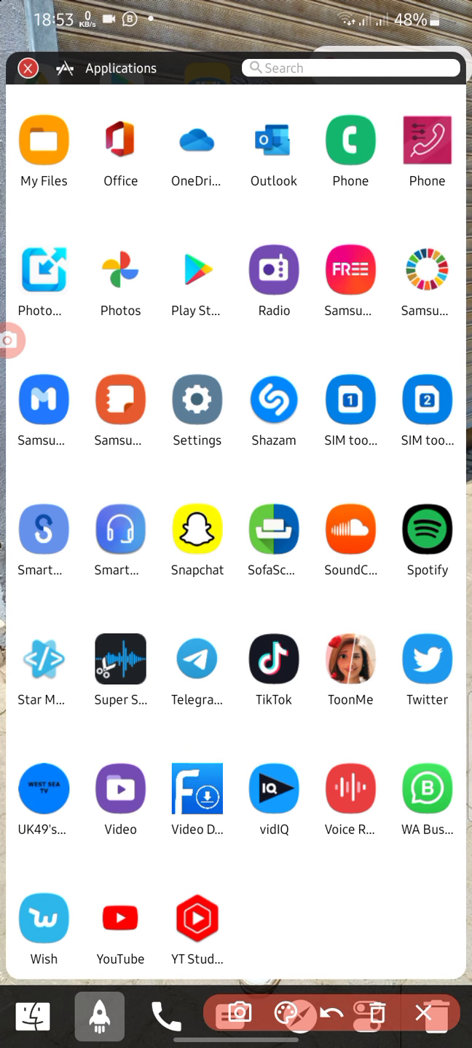
Scribble notes over the app grid, then launch UK49's Predictions.
mouse_move(190, 144)
mouse_down()
mouse_move(73, 206)
mouse_move(74, 279)
mouse_up()
drag(257, 244, 72, 340)
drag(176, 294, 258, 312)
drag(154, 286, 138, 410)
drag(278, 377, 234, 471)
mouse_move(287, 442)
mouse_down()
mouse_move(188, 484)
mouse_move(278, 557)
mouse_up()
drag(387, 515, 384, 534)
drag(271, 630, 344, 610)
drag(217, 799, 360, 742)
mouse_move(304, 728)
mouse_down()
mouse_move(360, 815)
mouse_move(385, 909)
mouse_move(368, 950)
mouse_up()
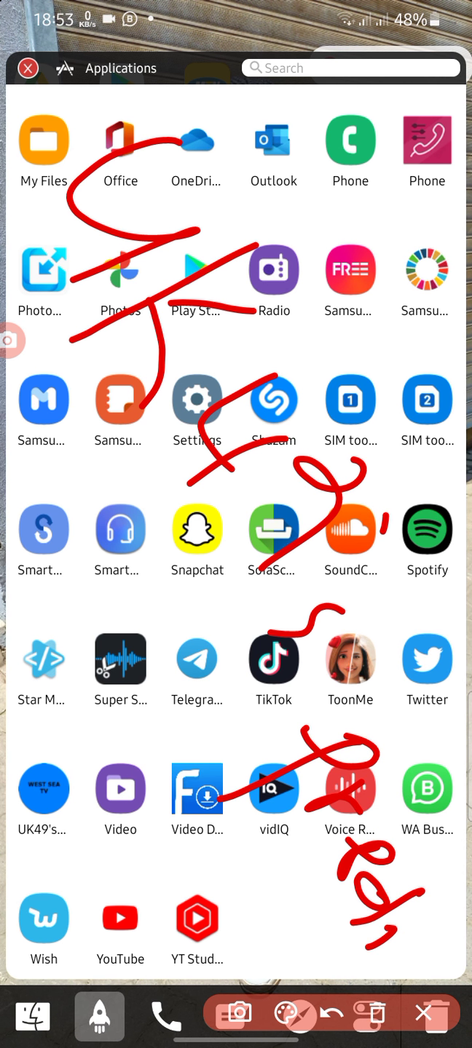
click(42, 790)
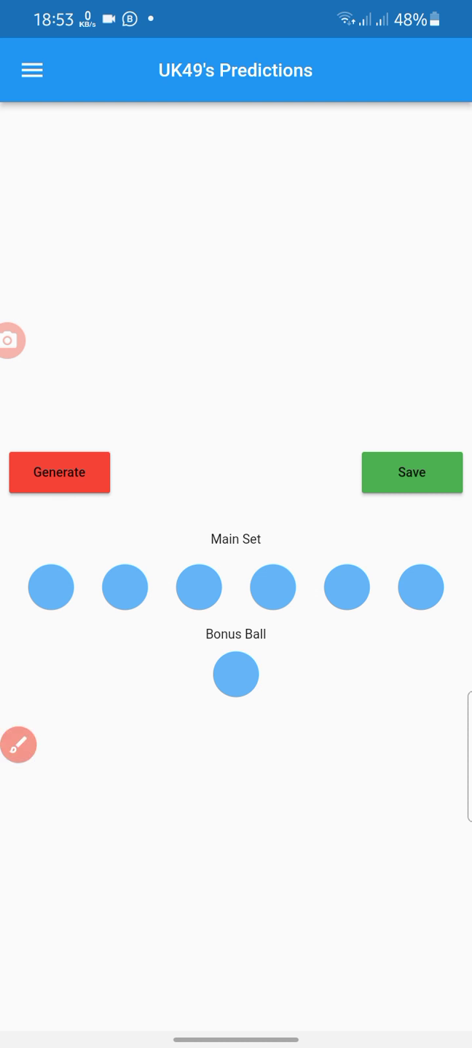
Turn on screen drawing and draw a red mark near the number balls.
click(18, 745)
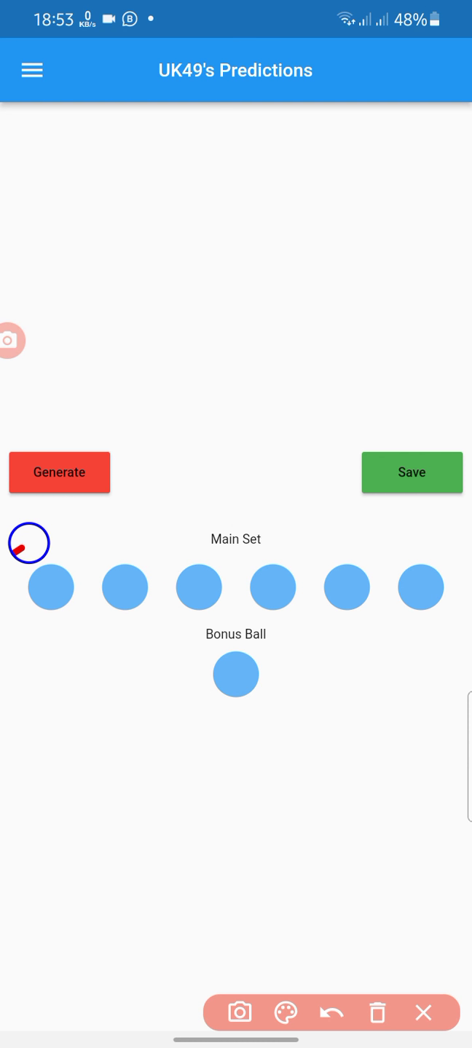
drag(404, 672, 332, 694)
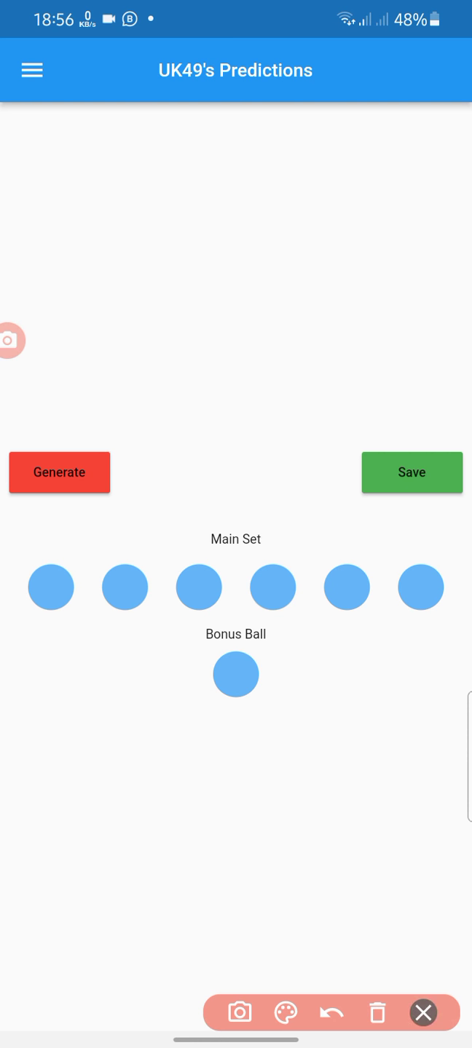
Turn drawing off, open and close the menu twice, then generate 48, 19, 36, 12, 2, 8 plus 38.
click(422, 1012)
click(32, 69)
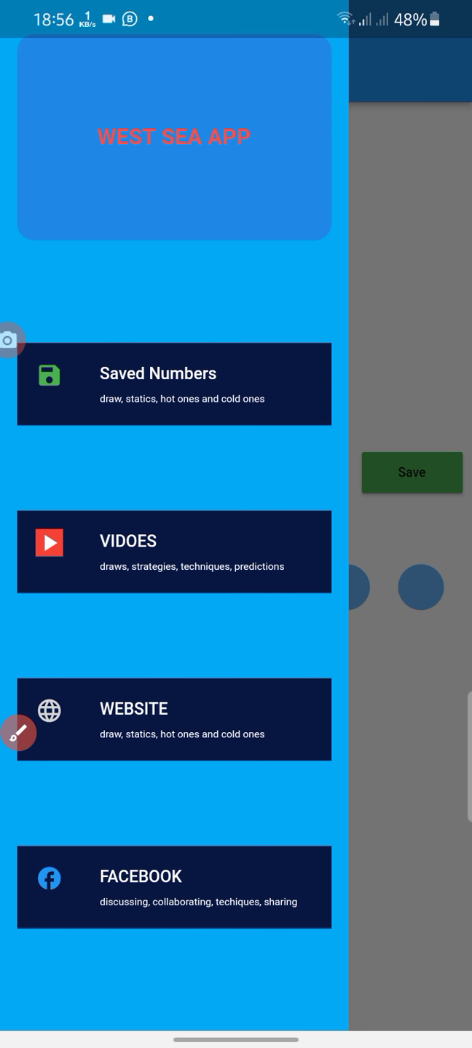
click(409, 778)
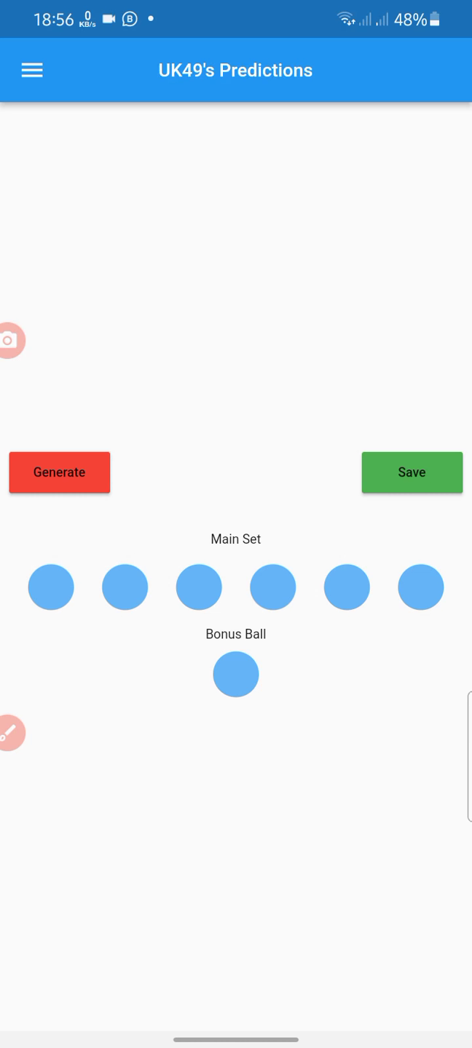
click(32, 70)
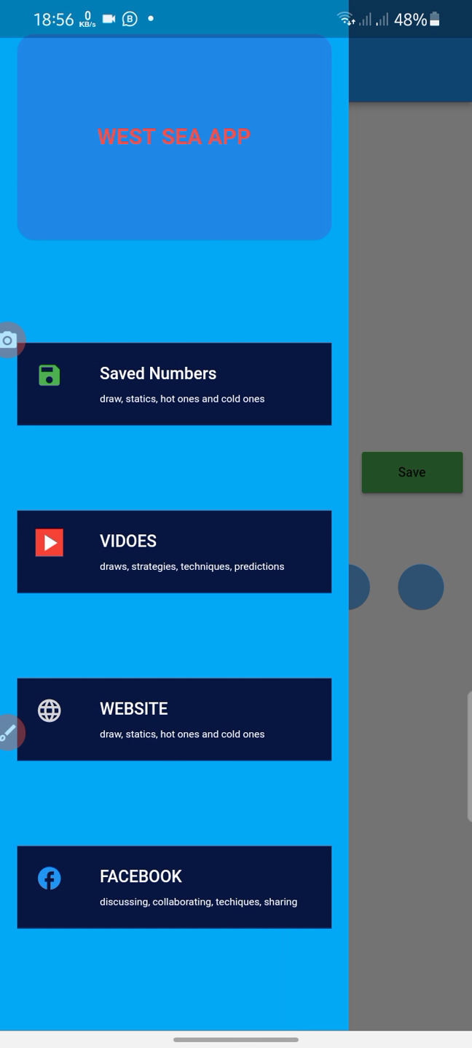
click(409, 327)
click(59, 474)
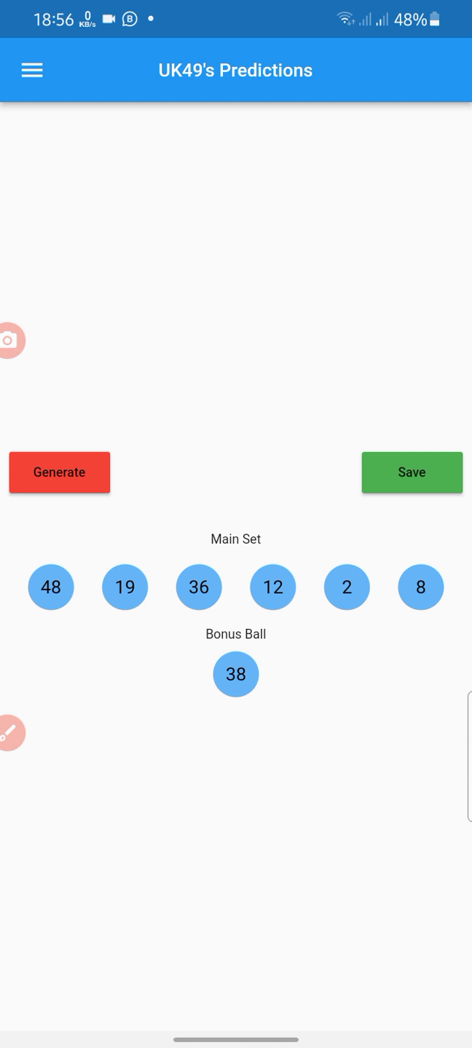
Circle the save control in red, clear it, and save the generated set.
click(11, 733)
drag(343, 434, 393, 532)
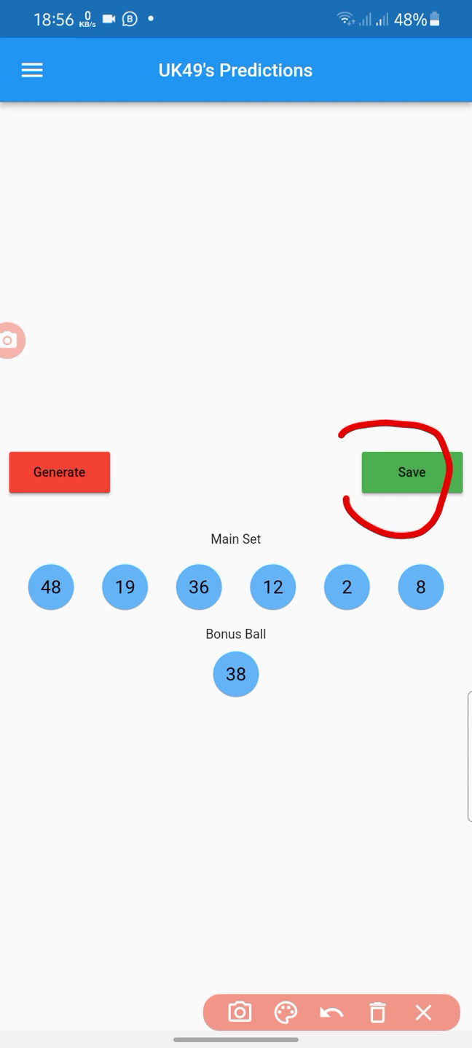
click(422, 1013)
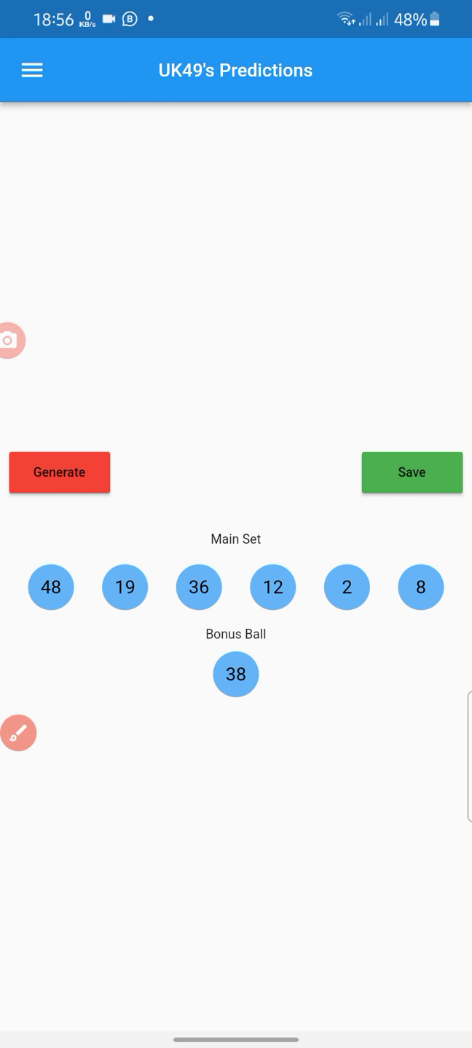
click(31, 70)
click(409, 573)
Highlight the menu button with the pen, clear it, and open the navigation menu.
click(18, 732)
drag(49, 131, 18, 53)
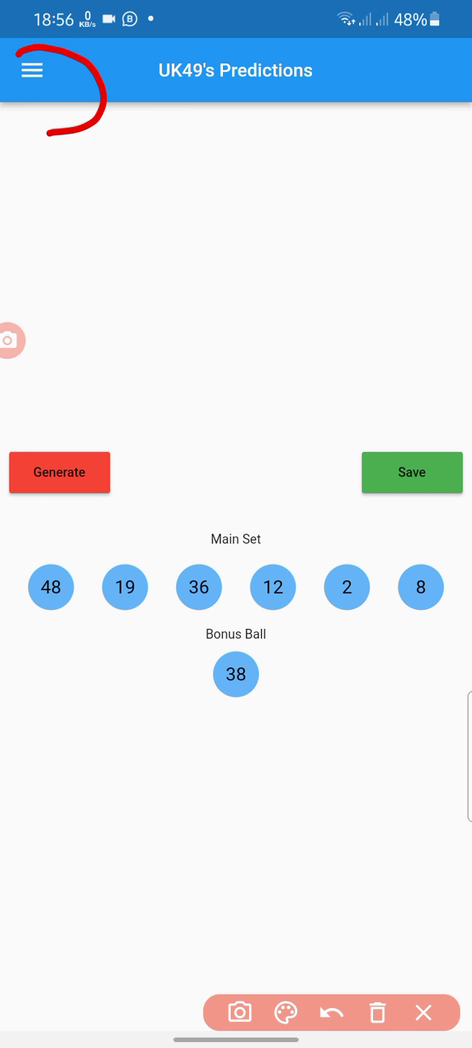
click(377, 1013)
click(423, 1013)
click(31, 71)
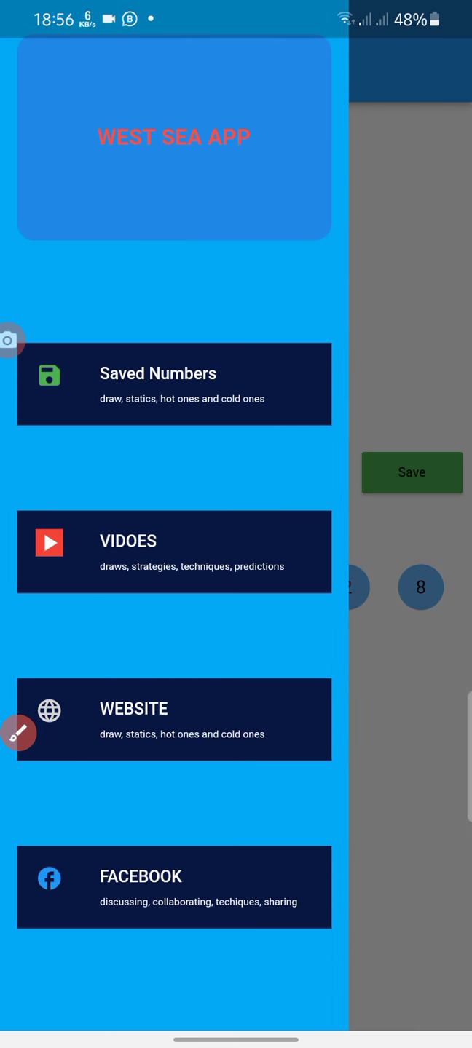
Circle the Saved Numbers entry, clear the drawing, and open Saved Numbers.
click(9, 731)
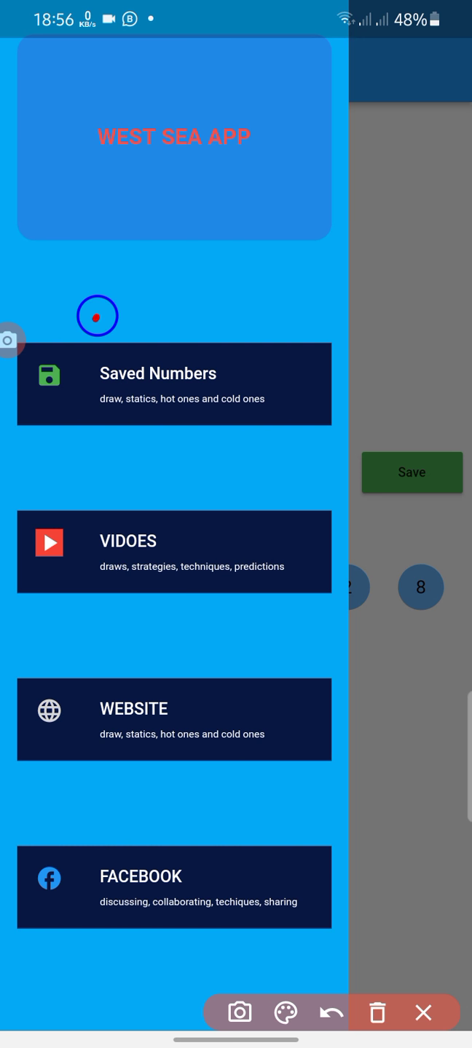
drag(96, 317, 97, 332)
click(377, 1013)
click(423, 1013)
click(173, 383)
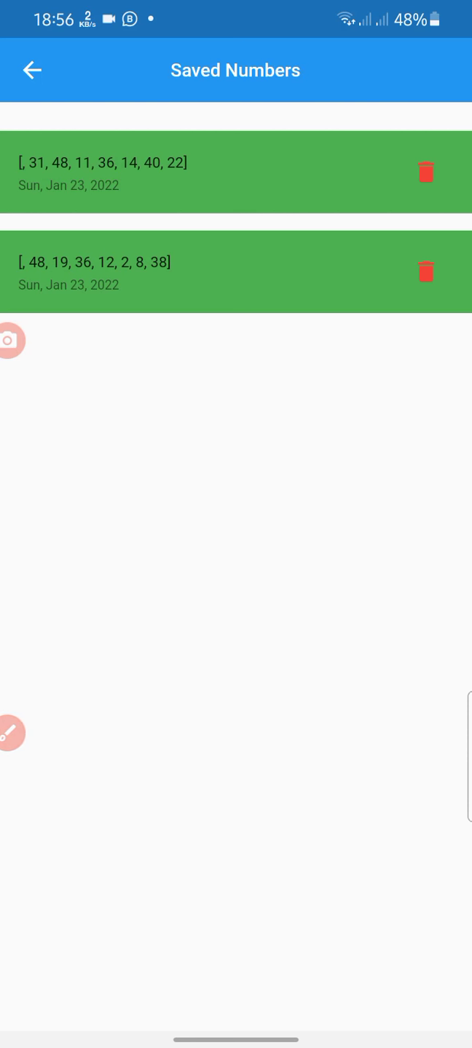
Delete both saved number sets and return to the navigation menu.
click(426, 171)
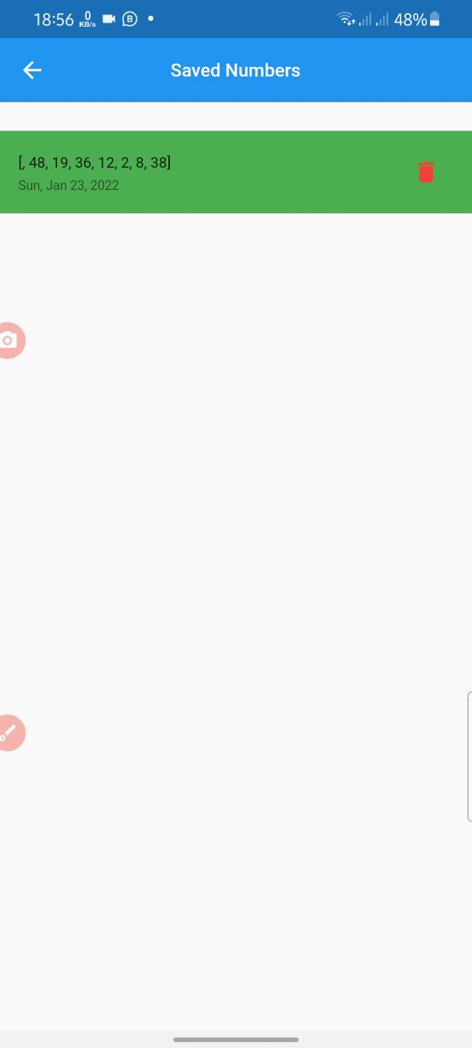
click(426, 171)
click(32, 69)
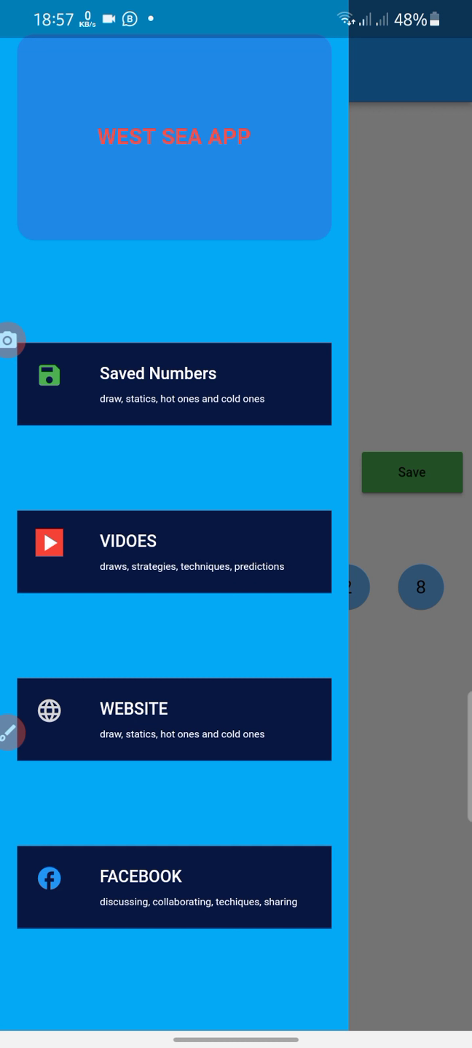
Mark the Videos, Facebook and Website menu entries in red, then erase the marks.
click(8, 732)
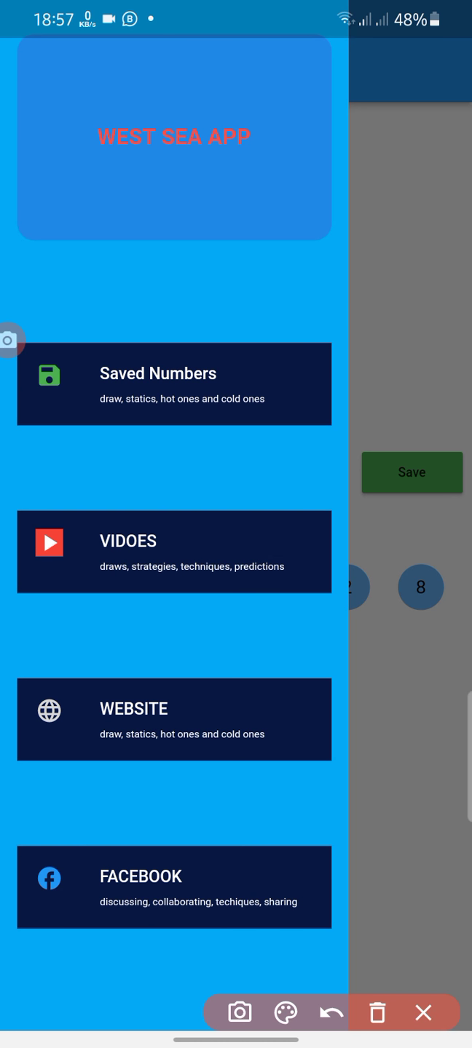
drag(86, 471, 49, 532)
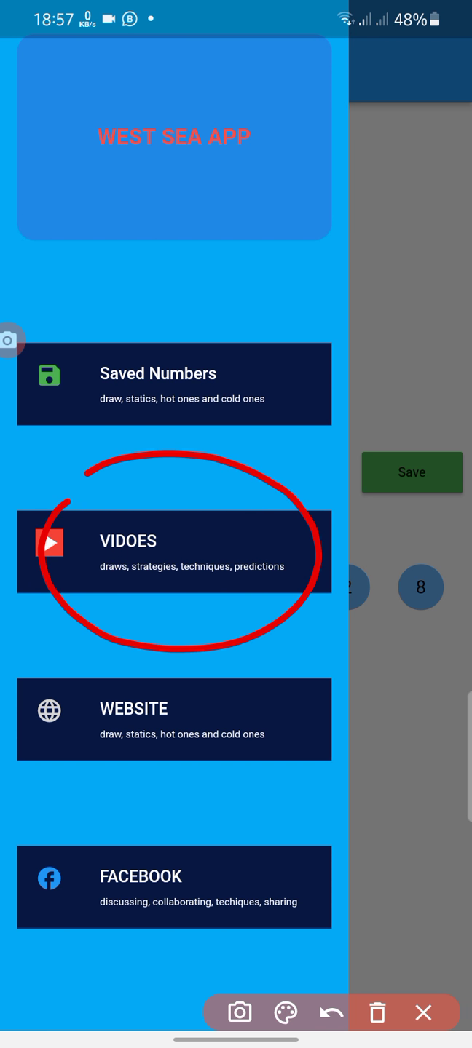
drag(83, 811, 50, 835)
mouse_move(45, 664)
mouse_down()
mouse_move(327, 703)
mouse_move(65, 721)
mouse_up()
click(378, 1014)
click(423, 1013)
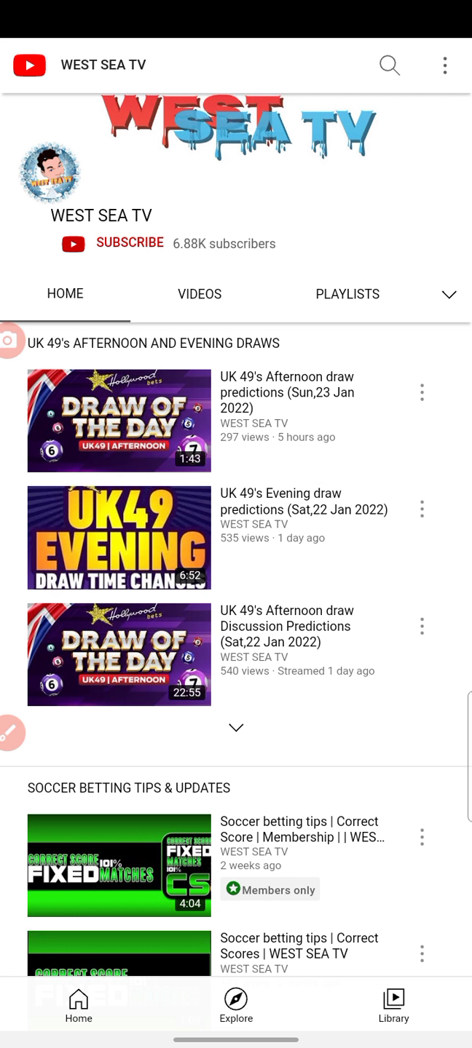
Try subscribing to WEST SEA TV, cancel the sign-in prompt, and go back to the app.
click(130, 244)
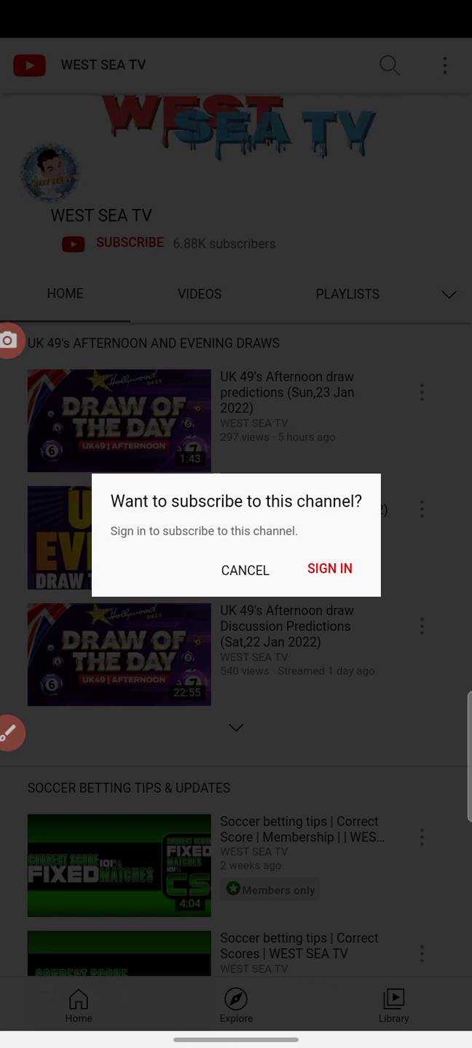
click(244, 571)
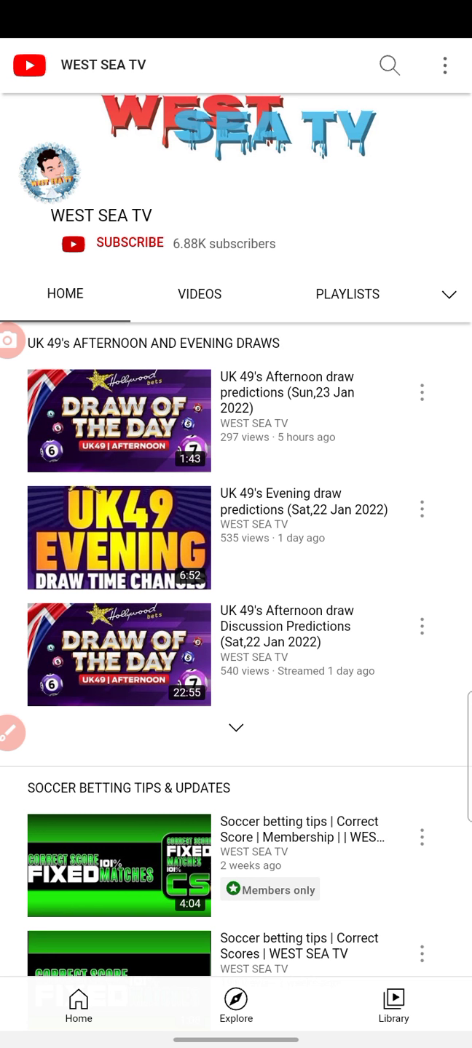
key(Escape)
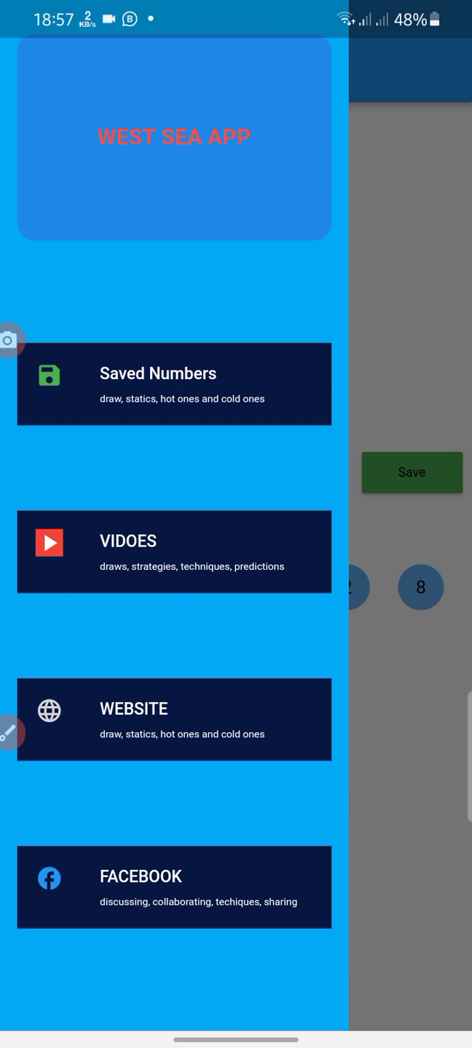
Close the drawer to reveal main set 48, 19, 36, 12, 2, 8 and bonus ball 38.
click(410, 246)
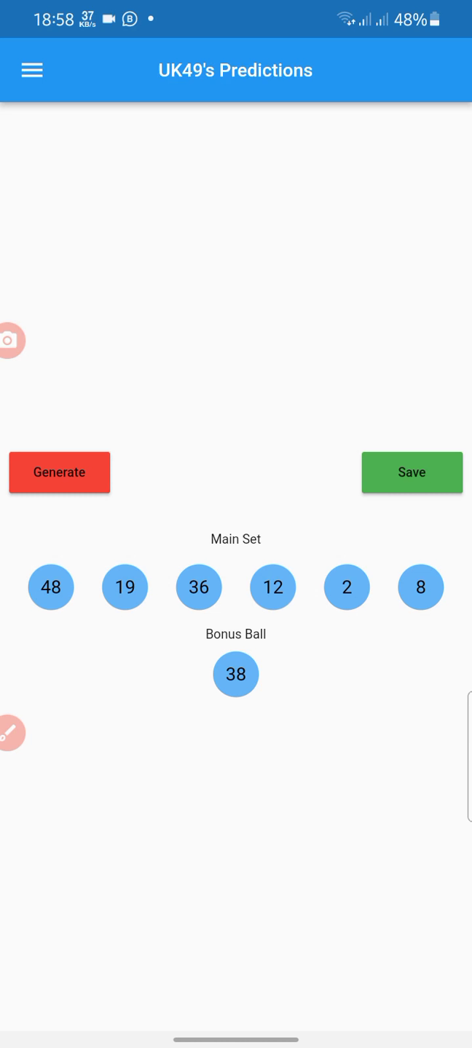
Generate three predictions, ending at 37, 39, 33, 24, 1, 21 with bonus 23, then enable drawing.
click(59, 472)
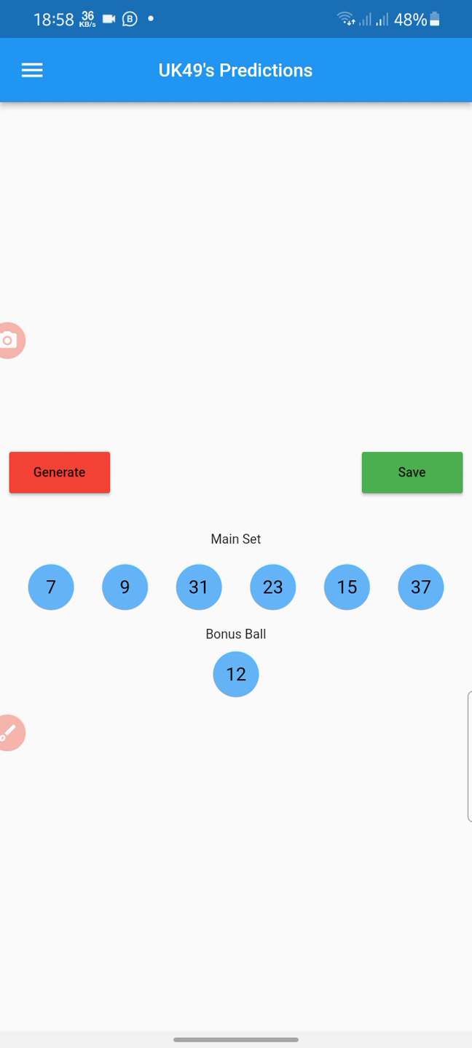
click(59, 472)
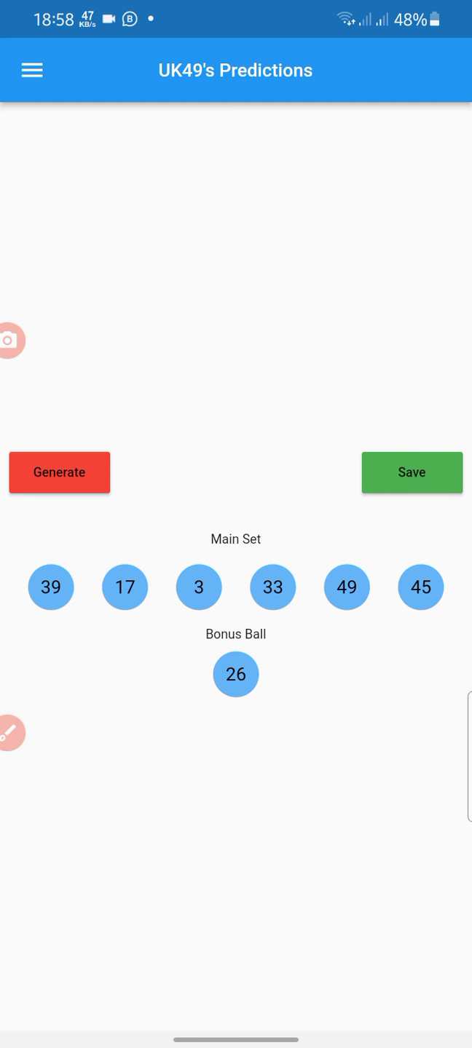
click(59, 472)
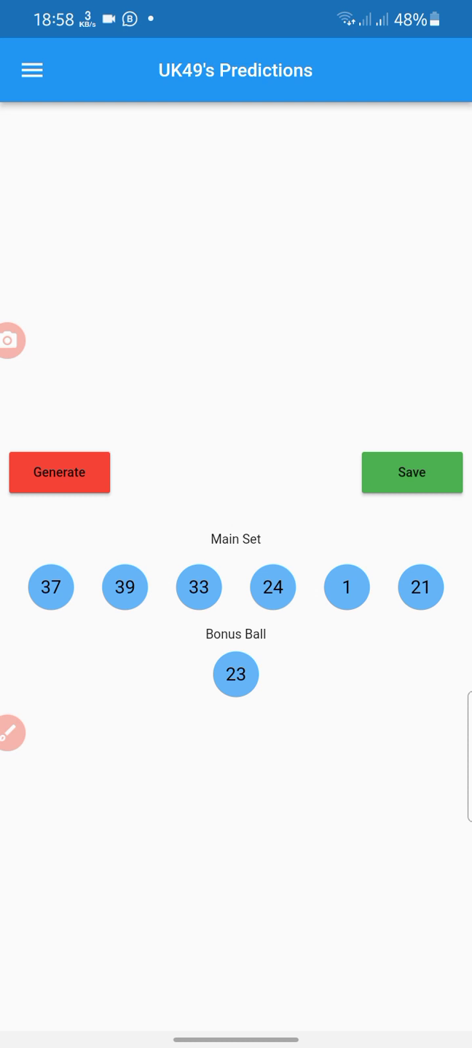
click(12, 732)
click(30, 529)
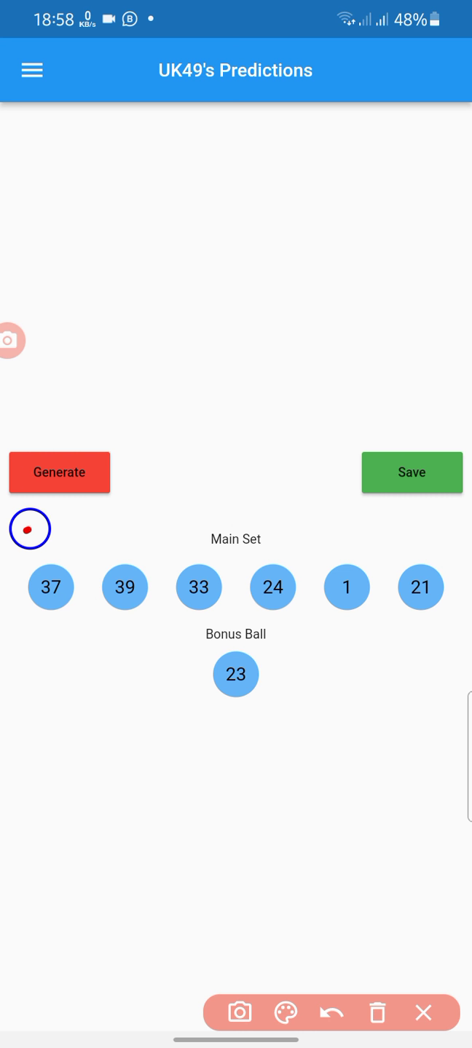
Circle bonus ball 23 with an arrow and ball 39, then clear the drawings.
drag(136, 669, 150, 679)
mouse_move(352, 891)
mouse_down()
mouse_move(250, 741)
mouse_move(239, 794)
mouse_up()
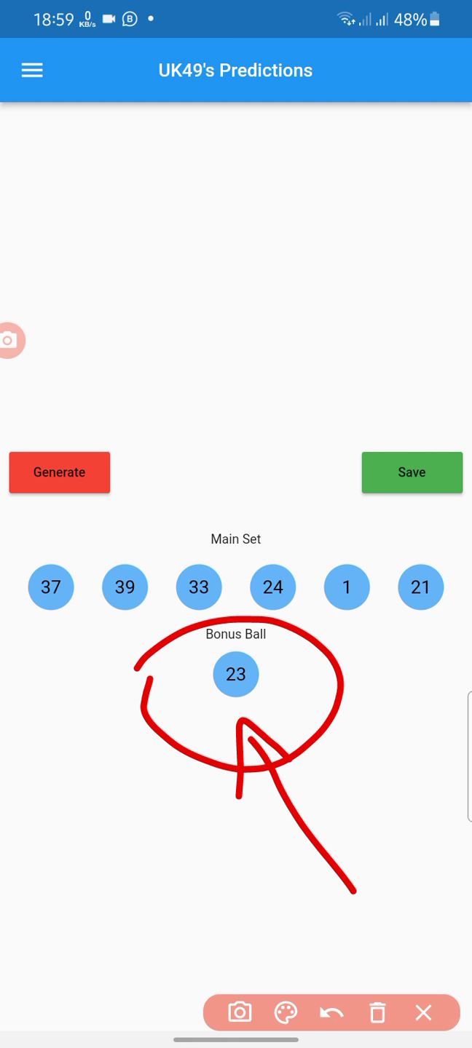
drag(107, 548, 92, 606)
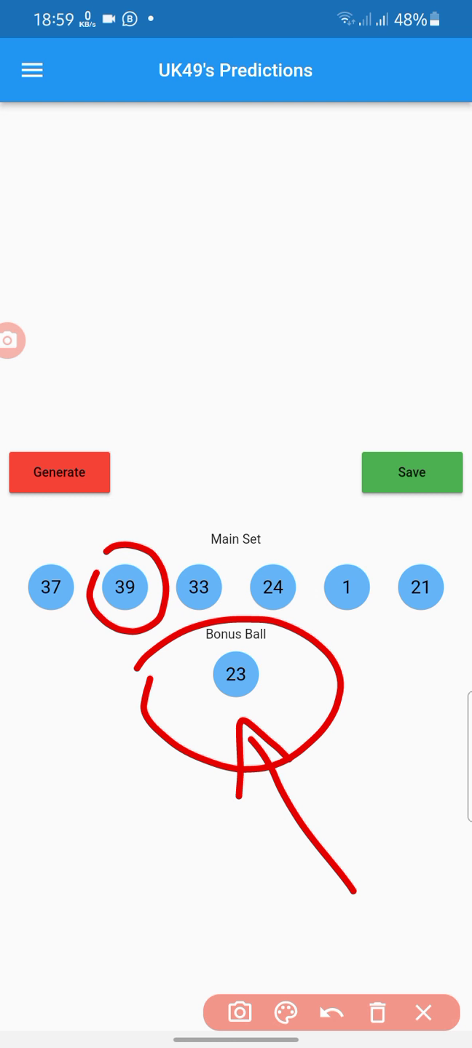
click(376, 1013)
Circle 23 again, close the overlay, and generate 41, 23, 43, 6, 17, 14 with bonus 25.
drag(209, 655, 169, 665)
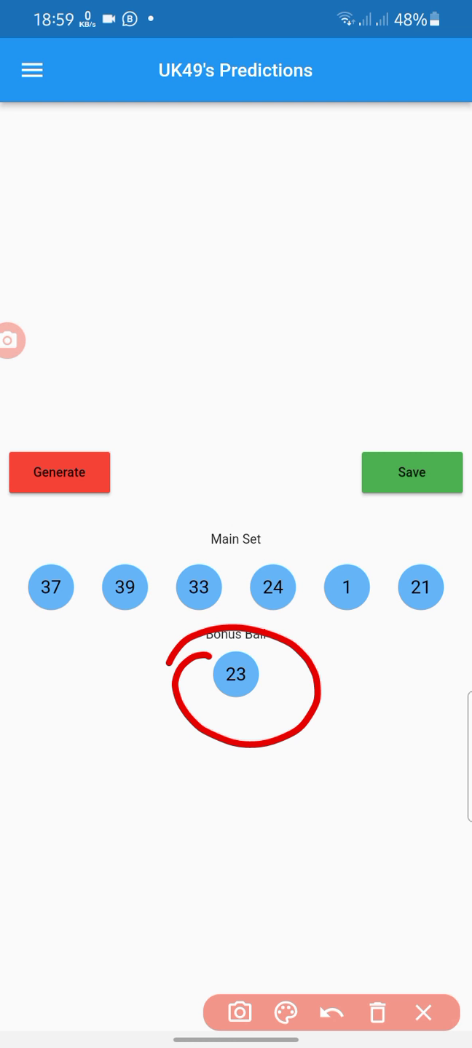
click(423, 1012)
click(59, 472)
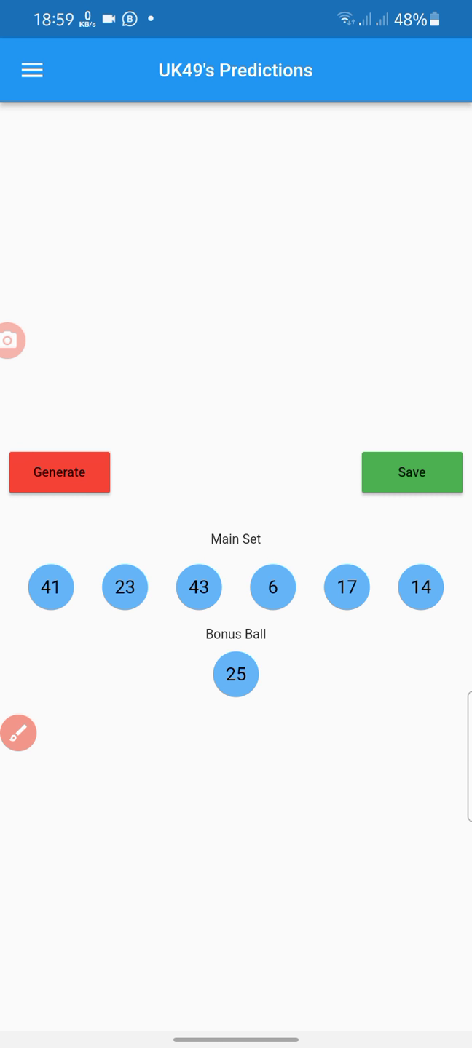
Turn on drawing, then circle bonus ball 25 twice, undoing each circle.
click(19, 733)
drag(205, 638, 188, 648)
click(378, 1013)
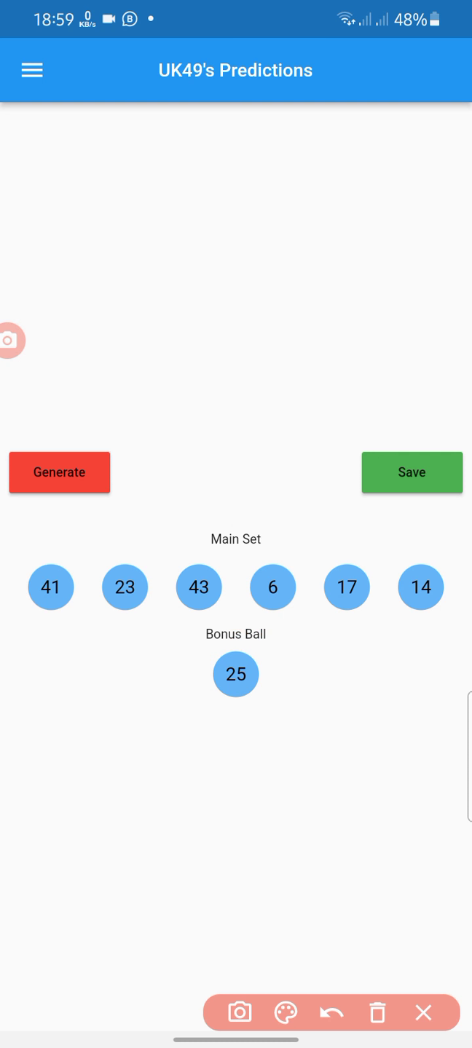
drag(176, 655, 172, 679)
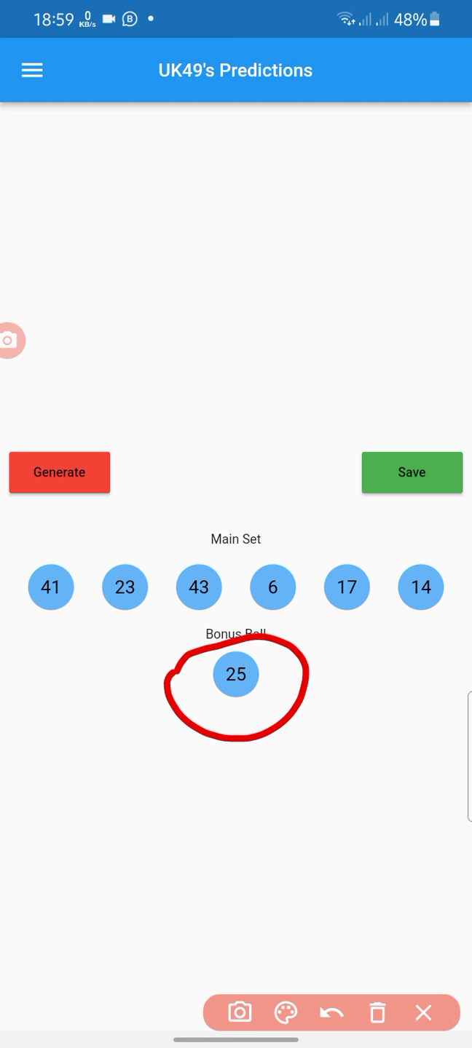
click(331, 1014)
Loop around balls 43, 23 and 25, then undo the strokes.
drag(164, 501, 145, 496)
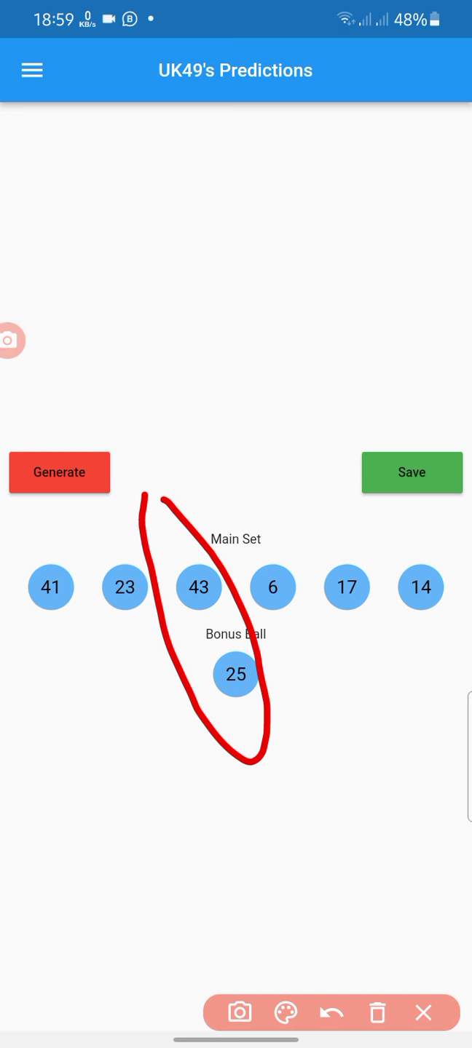
drag(82, 533, 81, 537)
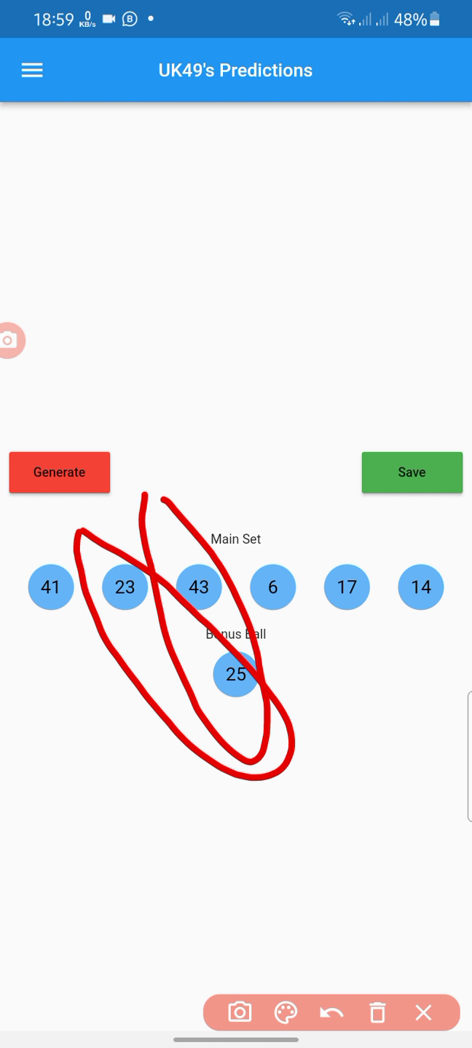
drag(95, 549, 86, 553)
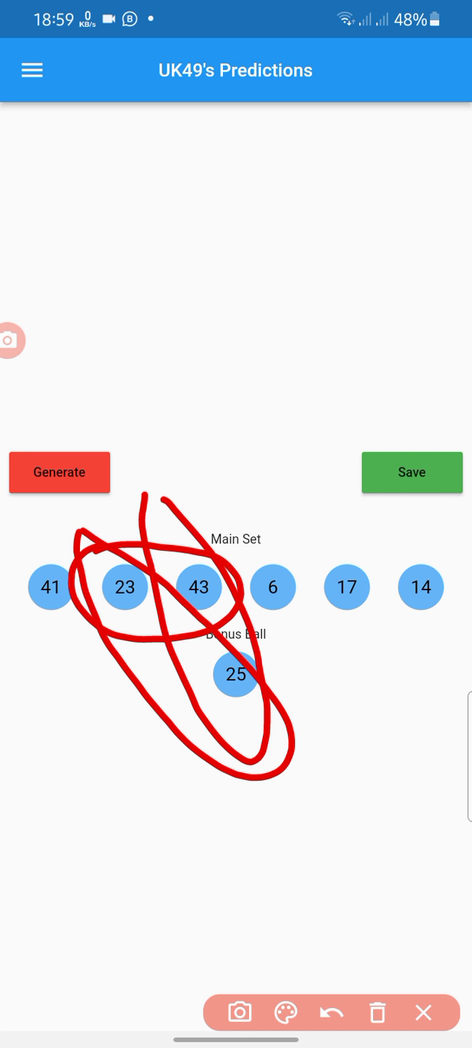
click(332, 1013)
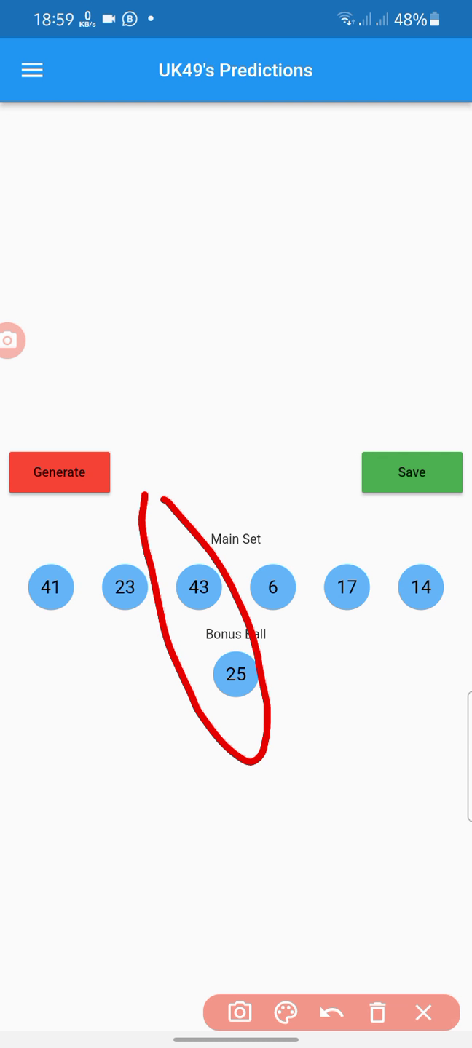
click(331, 1013)
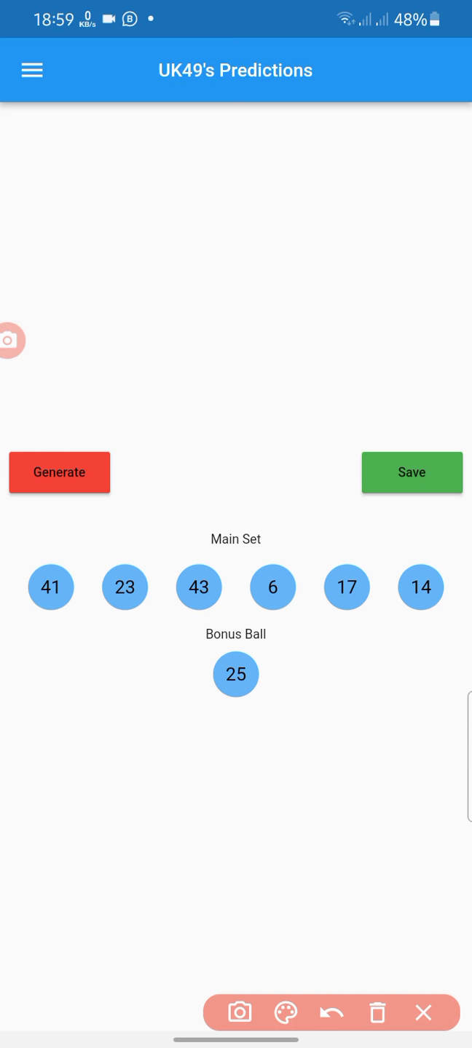
Draw a red loop around 23, 43 and 25, then a blue oval around 23 and 43.
click(285, 1013)
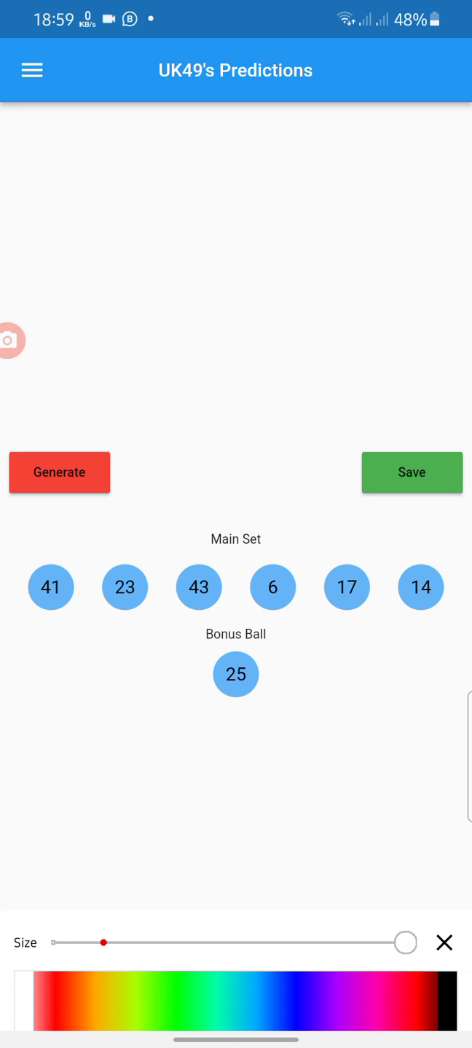
click(443, 943)
mouse_move(88, 528)
mouse_down()
mouse_move(131, 547)
mouse_move(282, 712)
mouse_move(92, 610)
mouse_move(88, 549)
mouse_up()
click(284, 1013)
click(445, 942)
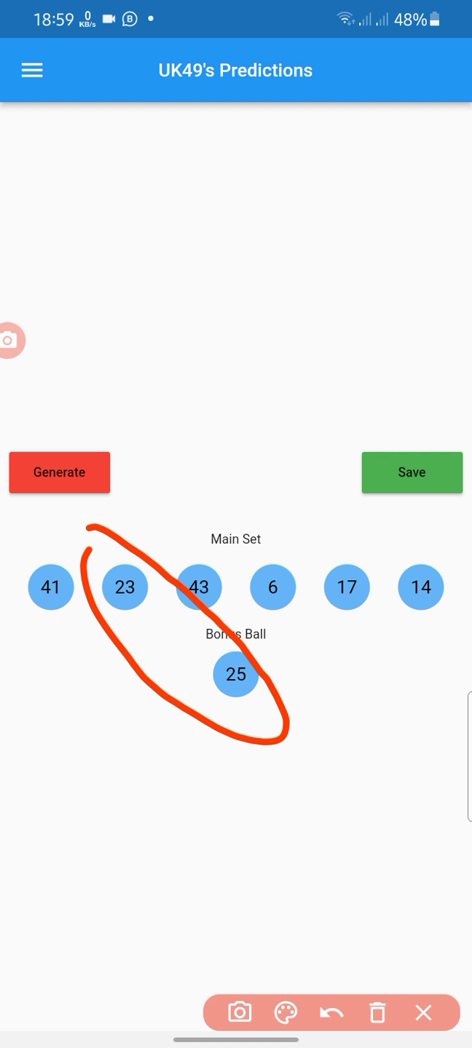
mouse_move(97, 556)
mouse_down()
mouse_move(246, 586)
mouse_move(97, 556)
mouse_up()
Switch the pen to purple and draw an oval around 43 and 25.
click(286, 1012)
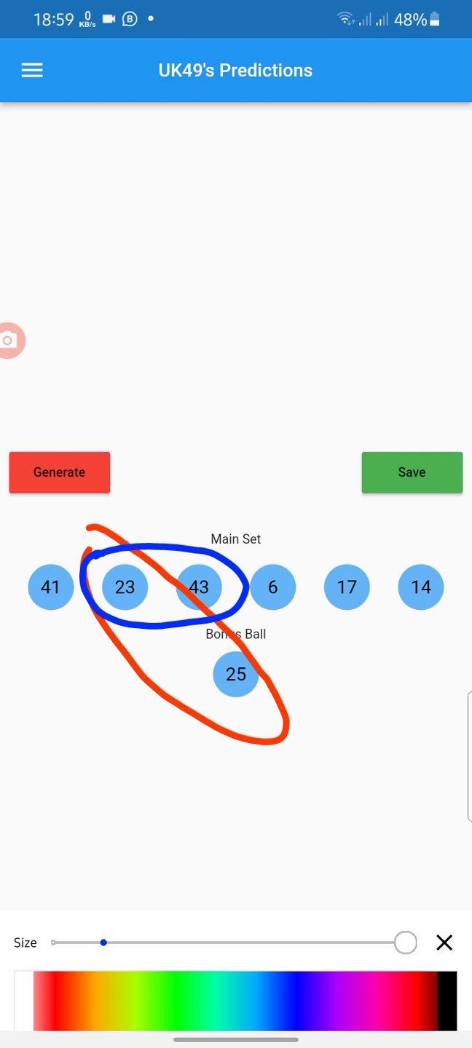
click(332, 1000)
click(445, 943)
mouse_move(173, 528)
mouse_down()
mouse_move(270, 741)
mouse_move(172, 537)
mouse_up()
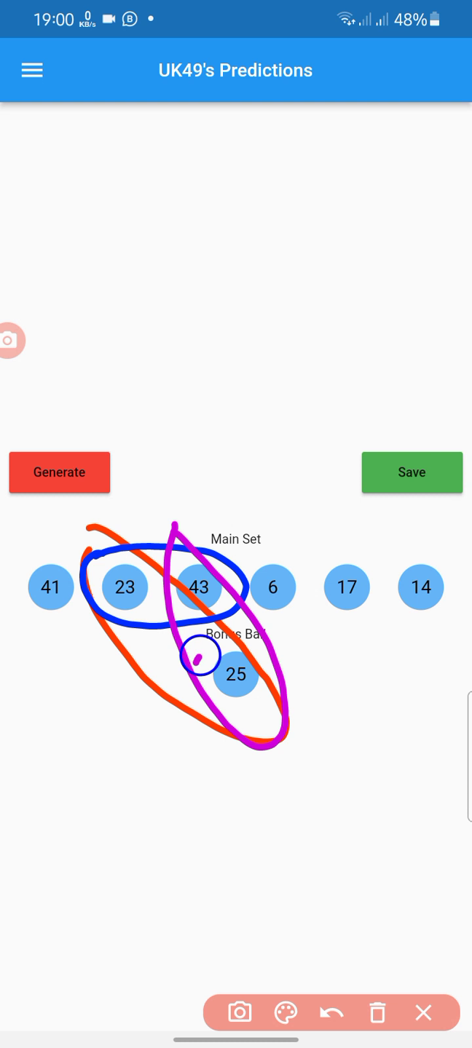
mouse_move(196, 660)
mouse_down()
mouse_move(220, 642)
mouse_move(161, 702)
mouse_move(193, 659)
mouse_up()
Pick a new pen colour and draw an orange loop around the Main Set row.
click(286, 1013)
click(133, 1001)
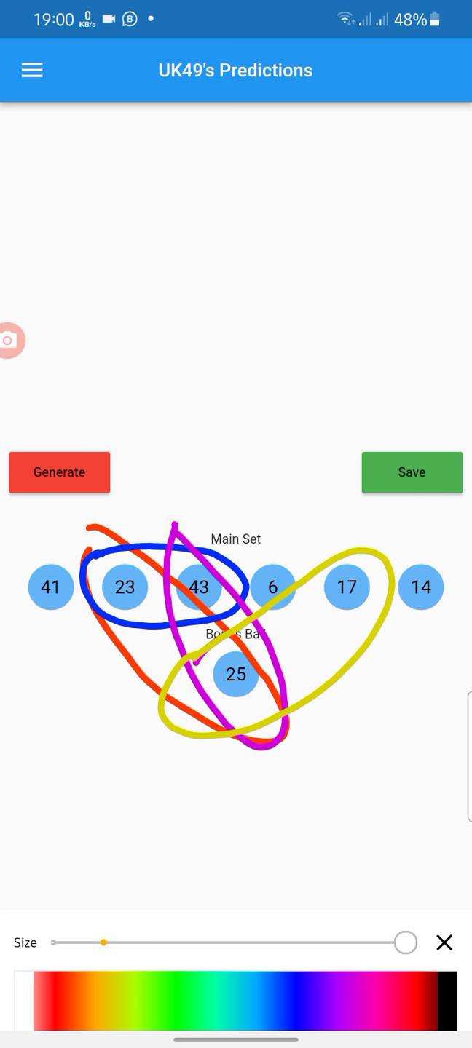
mouse_move(16, 584)
mouse_down()
mouse_move(62, 596)
mouse_move(259, 493)
mouse_move(385, 624)
mouse_move(422, 533)
mouse_move(158, 446)
mouse_move(22, 574)
mouse_up()
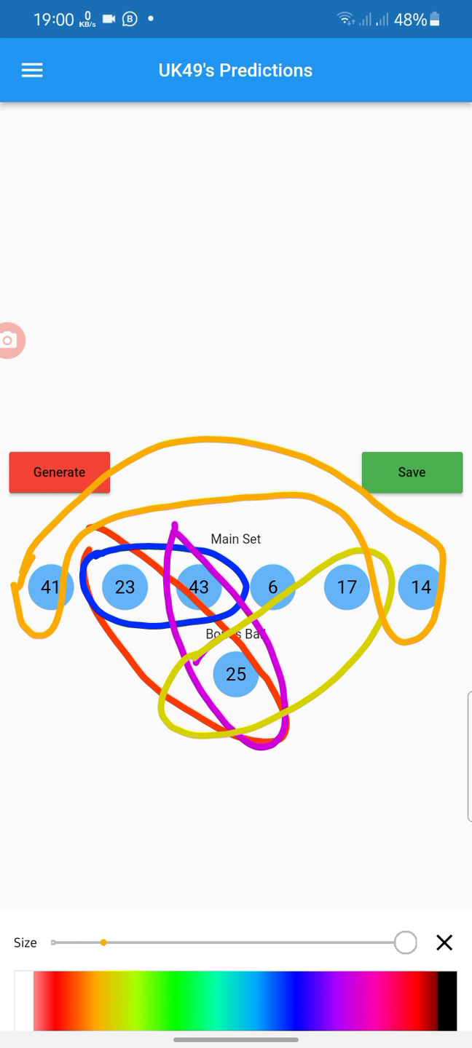
Close the pen overlay and save the prediction 41, 23, 43, 6, 17, 14, 25.
click(409, 467)
click(443, 943)
click(392, 477)
click(423, 1011)
click(411, 473)
View the saved set under Saved Numbers, then close the navigation drawer.
click(31, 70)
click(173, 383)
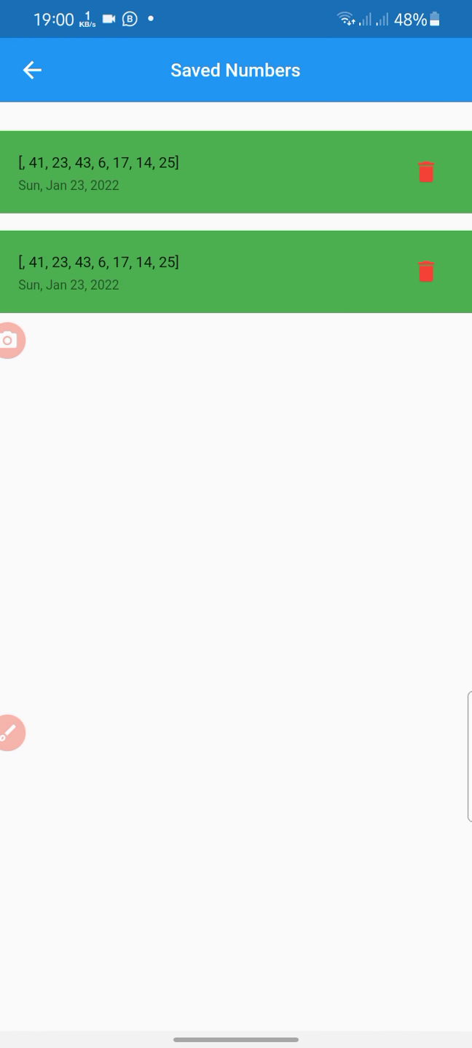
click(31, 70)
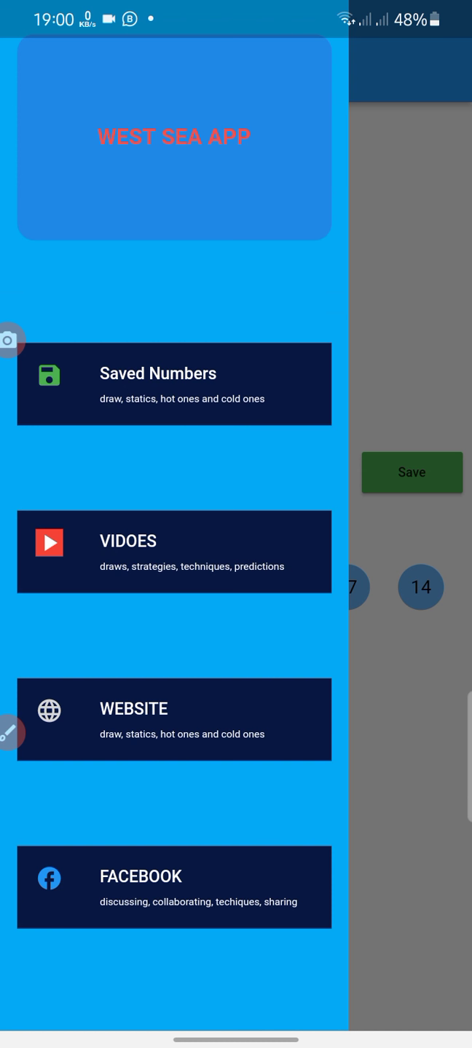
click(410, 655)
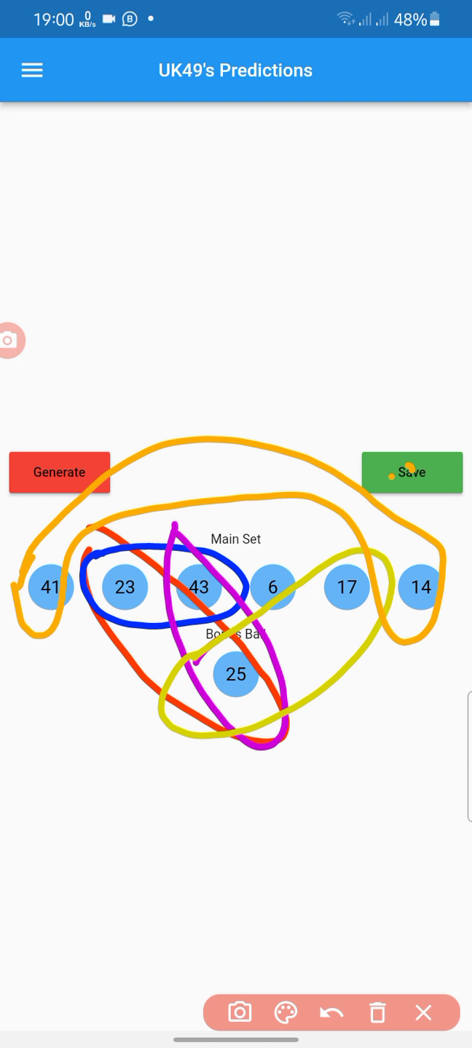
Scribble orange strokes across the blank area at the top of the screen.
drag(176, 111, 154, 214)
mouse_move(263, 176)
mouse_down()
mouse_move(213, 242)
mouse_move(225, 151)
mouse_up()
drag(225, 272, 262, 264)
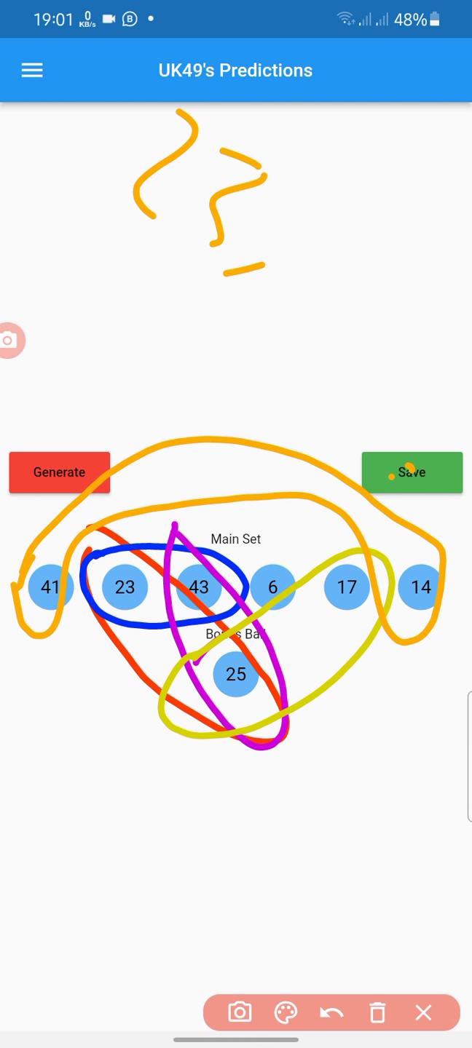
mouse_move(294, 219)
mouse_down()
mouse_move(307, 272)
mouse_move(287, 320)
mouse_up()
drag(382, 340, 420, 320)
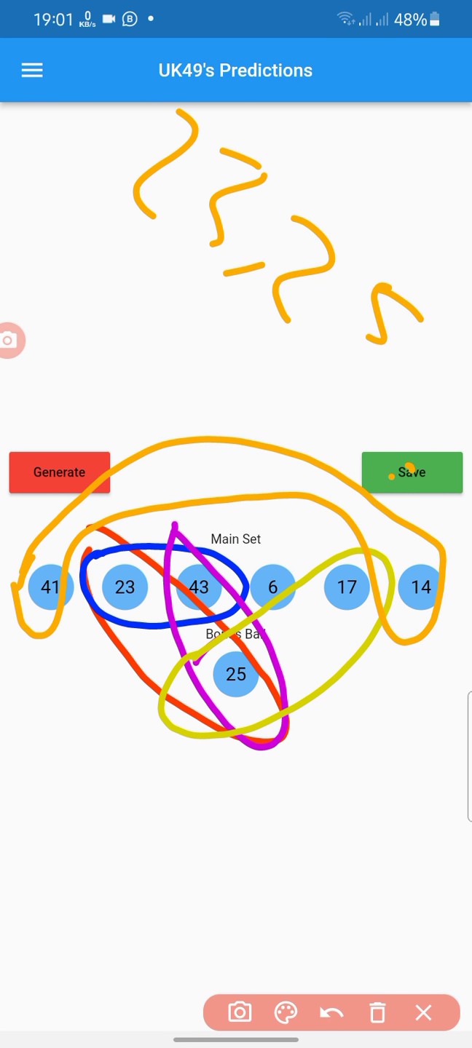
Handwrite red numbers below the prediction balls.
drag(98, 212, 238, 270)
drag(37, 706, 62, 770)
drag(99, 741, 144, 766)
drag(189, 807, 246, 819)
drag(110, 864, 209, 909)
drag(17, 794, 20, 851)
Write two red 14s and a diagonal stroke at lower right, then clear all drawings.
drag(361, 719, 324, 761)
mouse_move(393, 730)
mouse_down()
mouse_move(344, 778)
mouse_move(364, 808)
mouse_move(352, 866)
mouse_up()
mouse_move(425, 821)
mouse_down()
mouse_move(393, 883)
mouse_move(441, 856)
mouse_up()
drag(442, 885, 418, 918)
drag(271, 763, 389, 933)
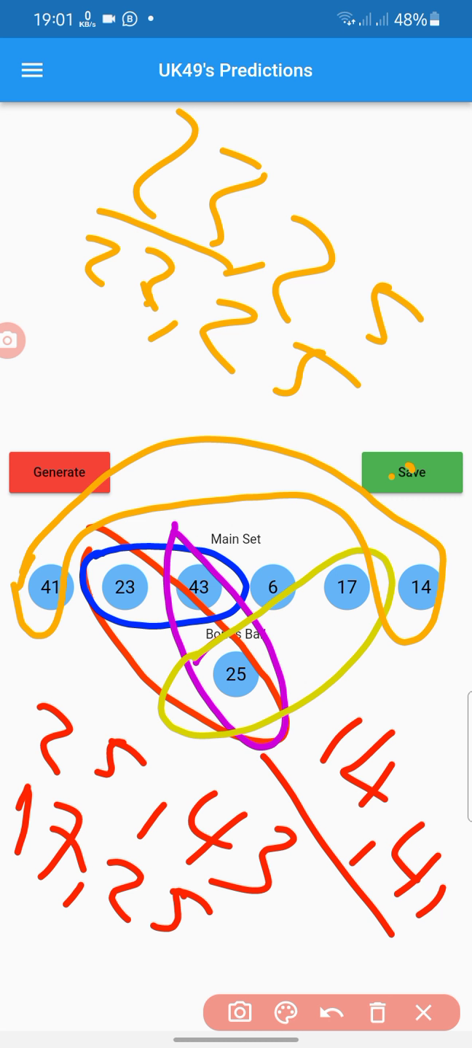
click(423, 1013)
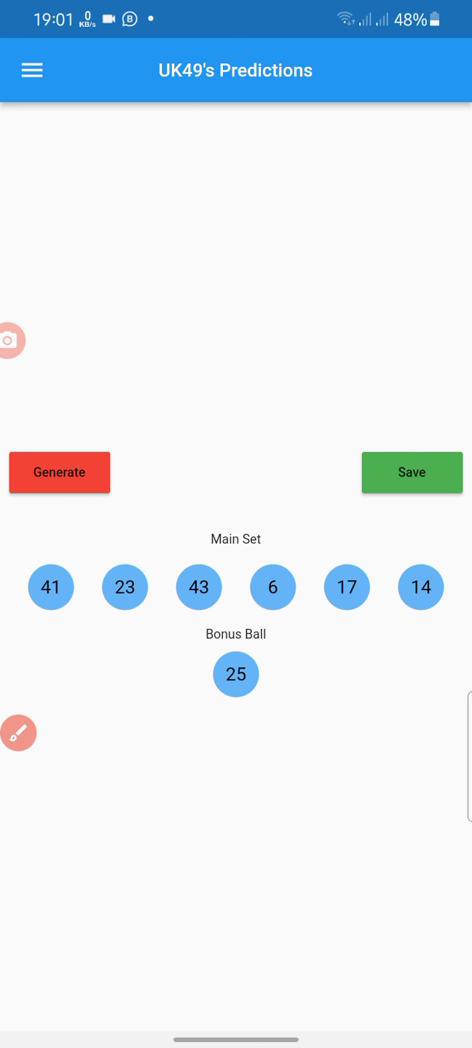